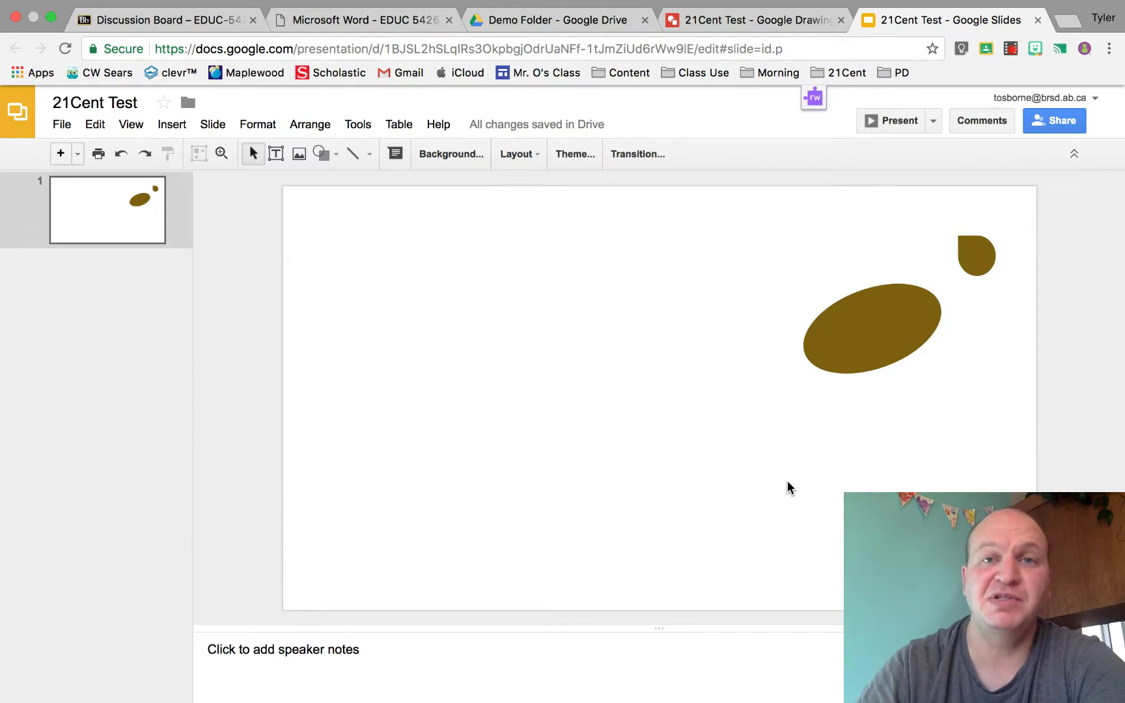
- Open the Shape menu to show the shape gallery
left_click(331, 154)
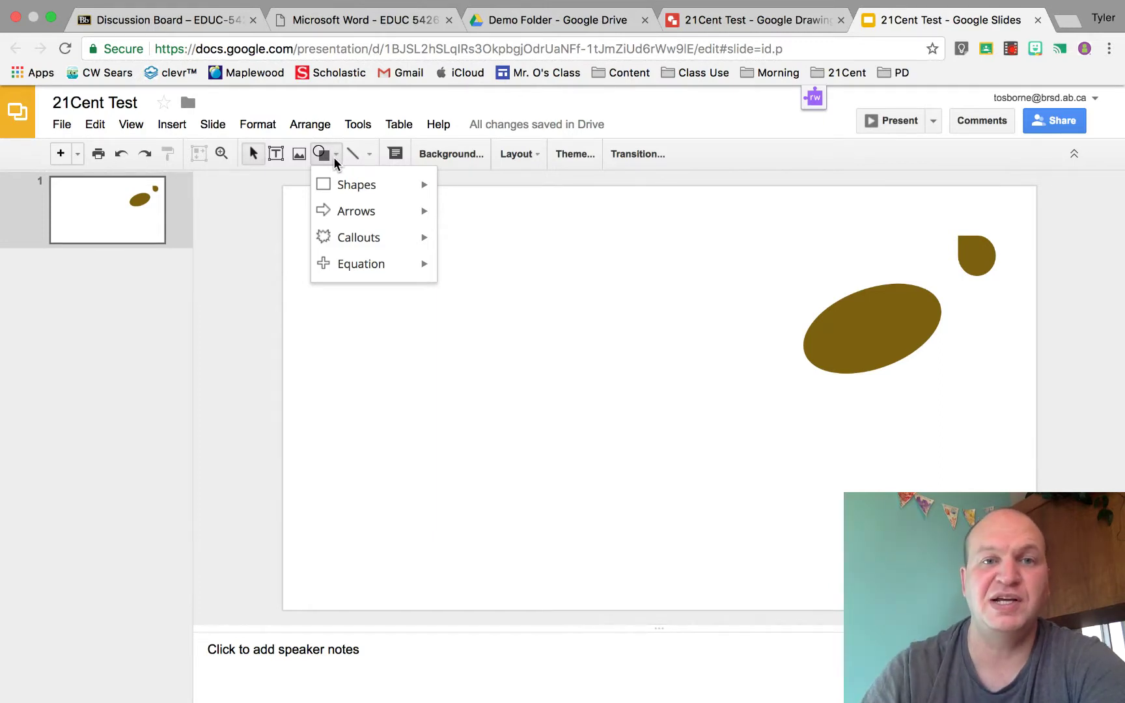
mouse_move(356, 185)
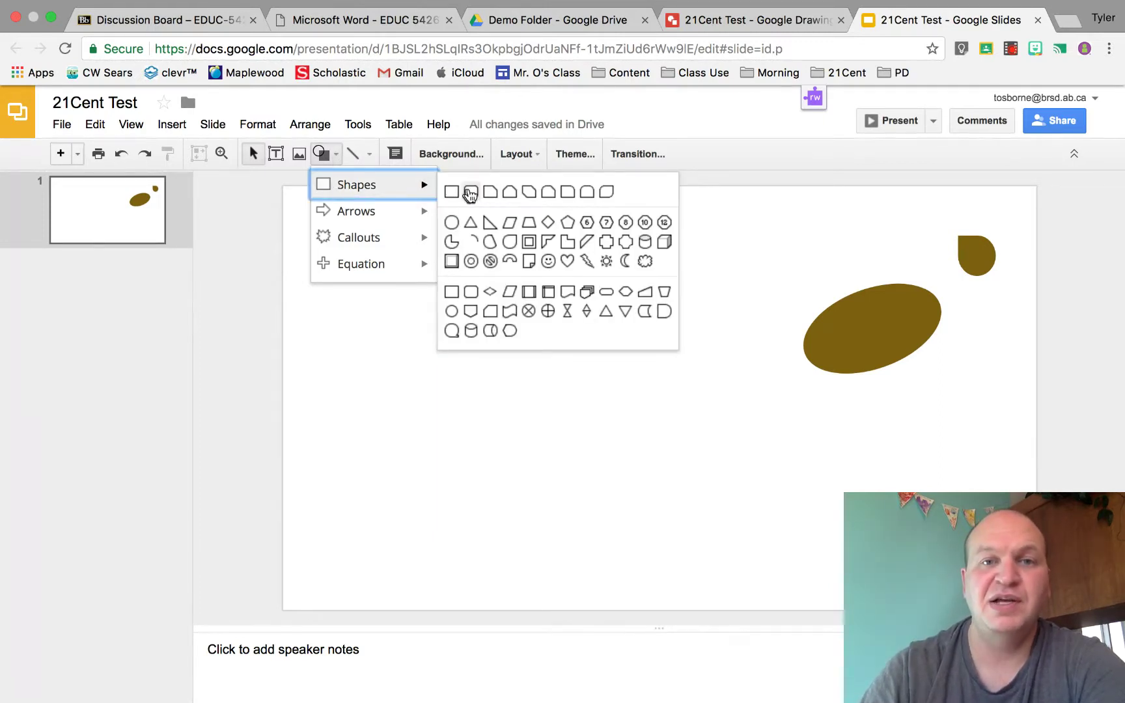
- Draw a thin rounded-rectangle bar with a larger rounded rectangle directly beneath it
left_click(464, 191)
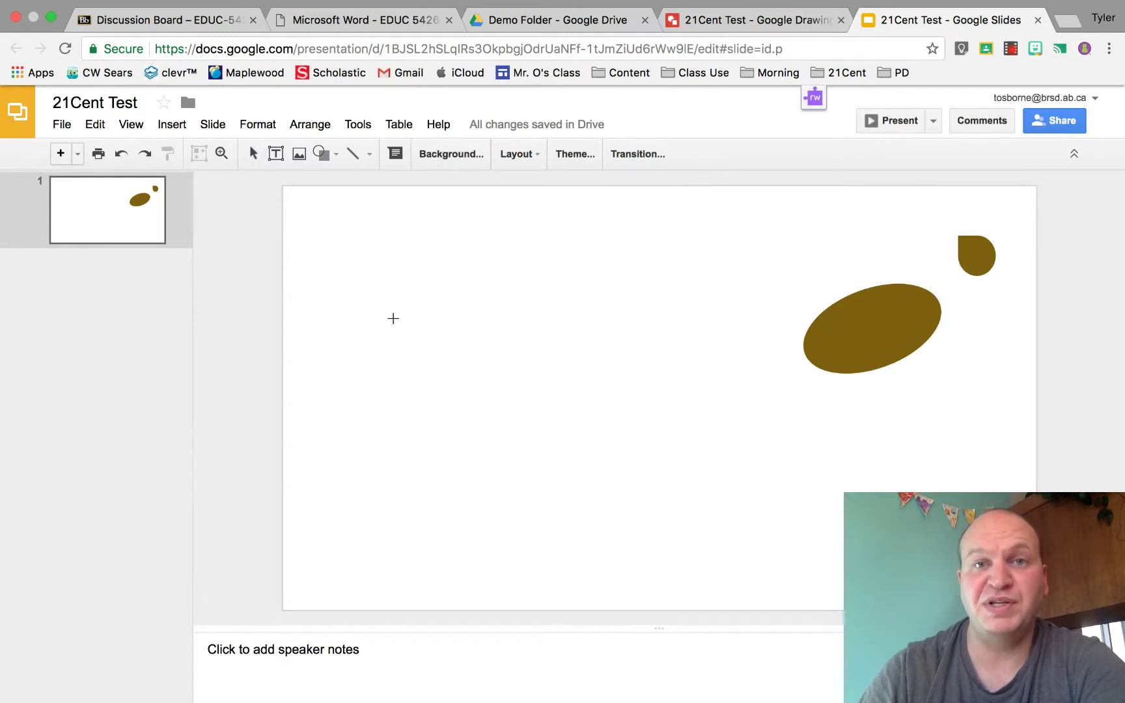
left_click_drag(392, 317, 608, 333)
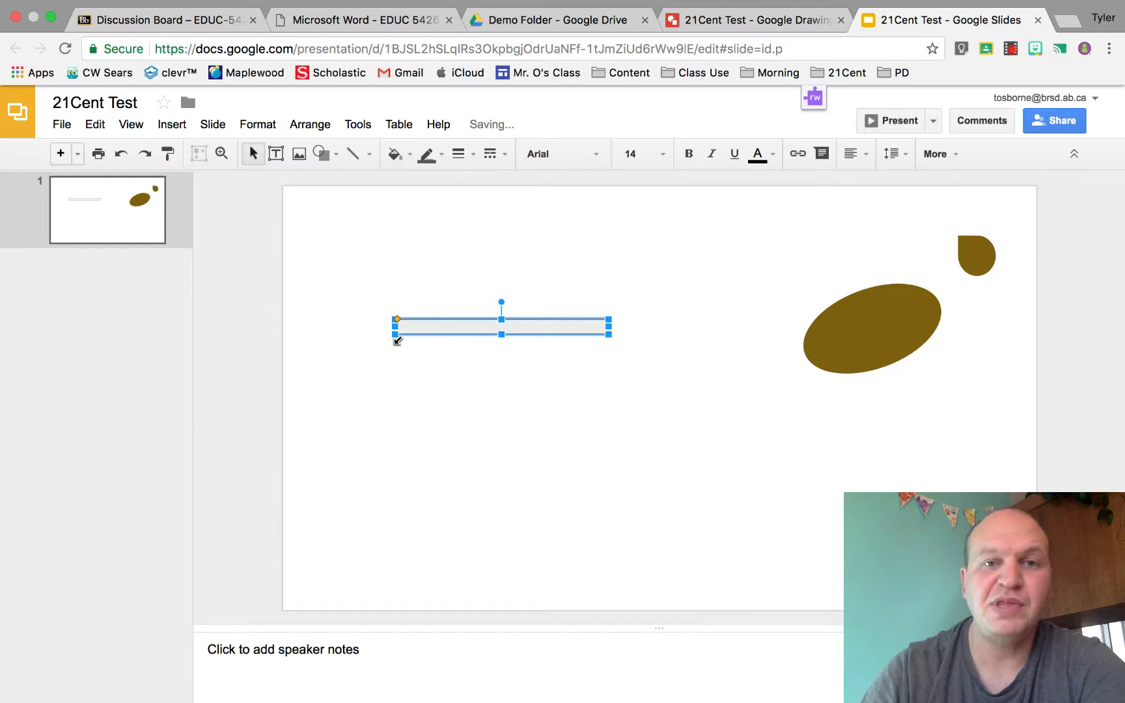
left_click(321, 154)
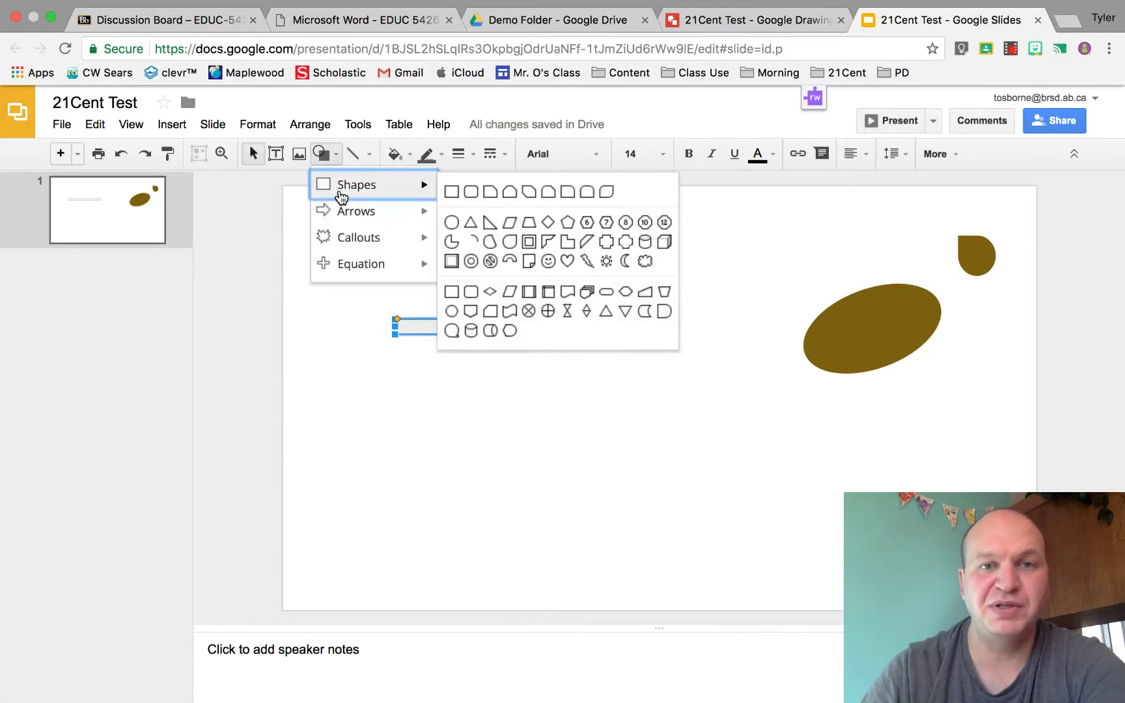
mouse_move(357, 185)
left_click(478, 195)
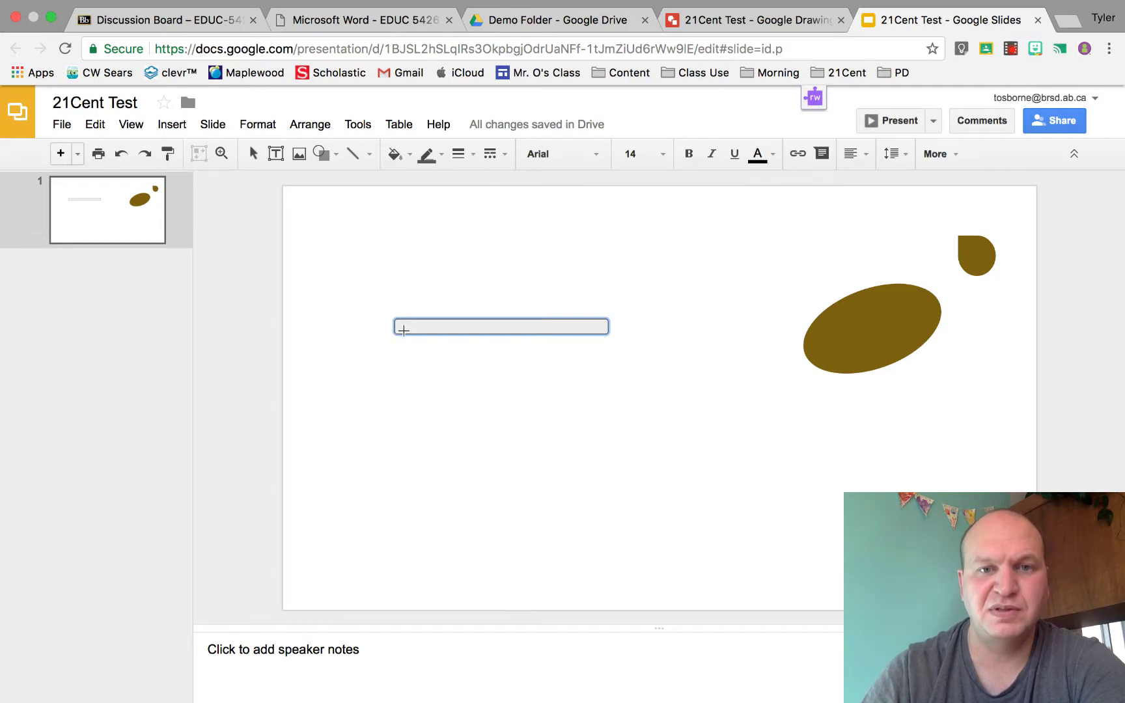
left_click_drag(404, 330, 598, 391)
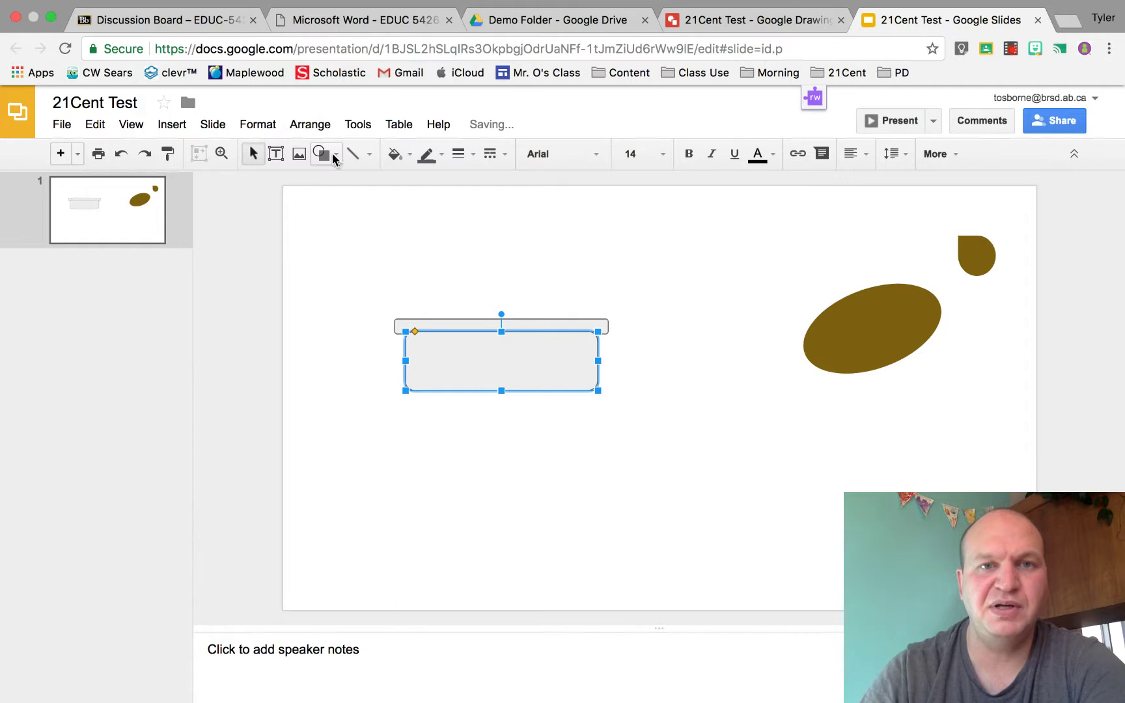
left_click(335, 155)
mouse_move(356, 185)
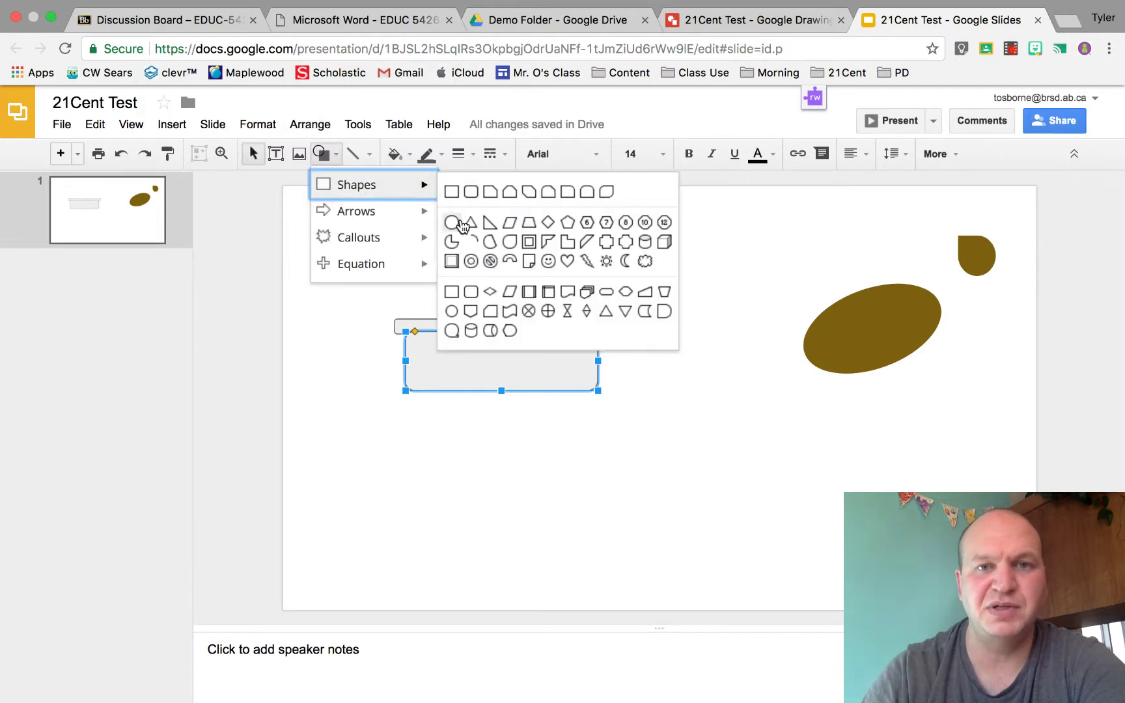
left_click(458, 198)
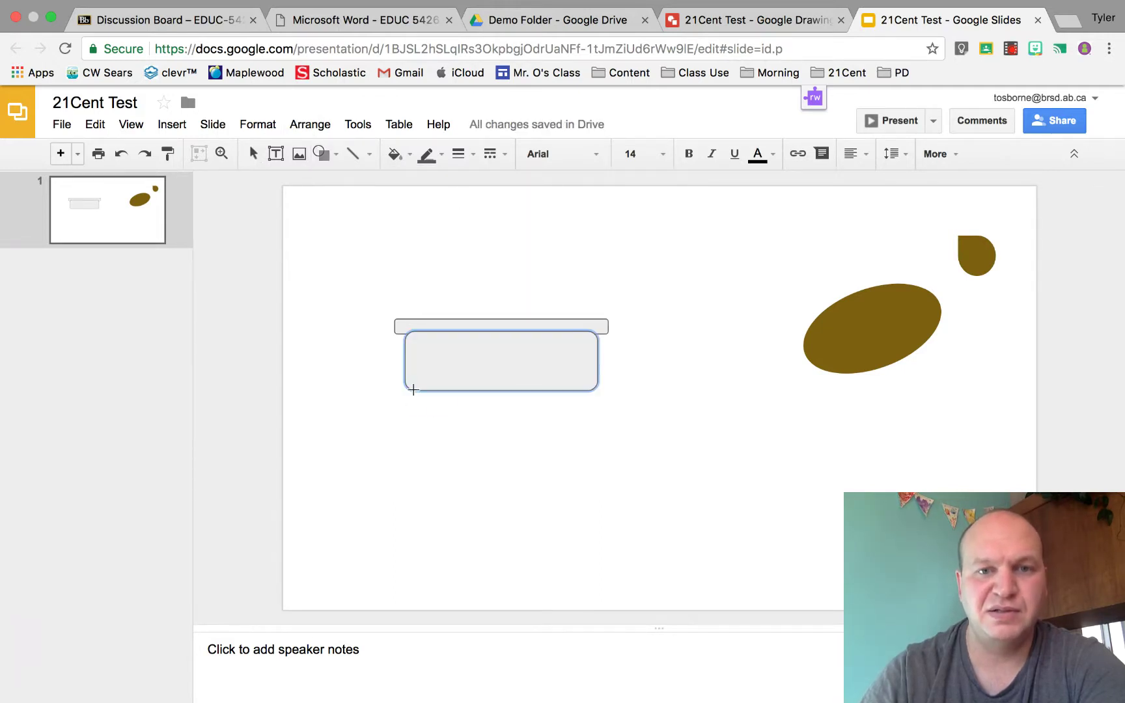
- Draw a tall thin leg under the desktop, duplicate it, and arrange the four legs
left_click_drag(414, 386, 419, 533)
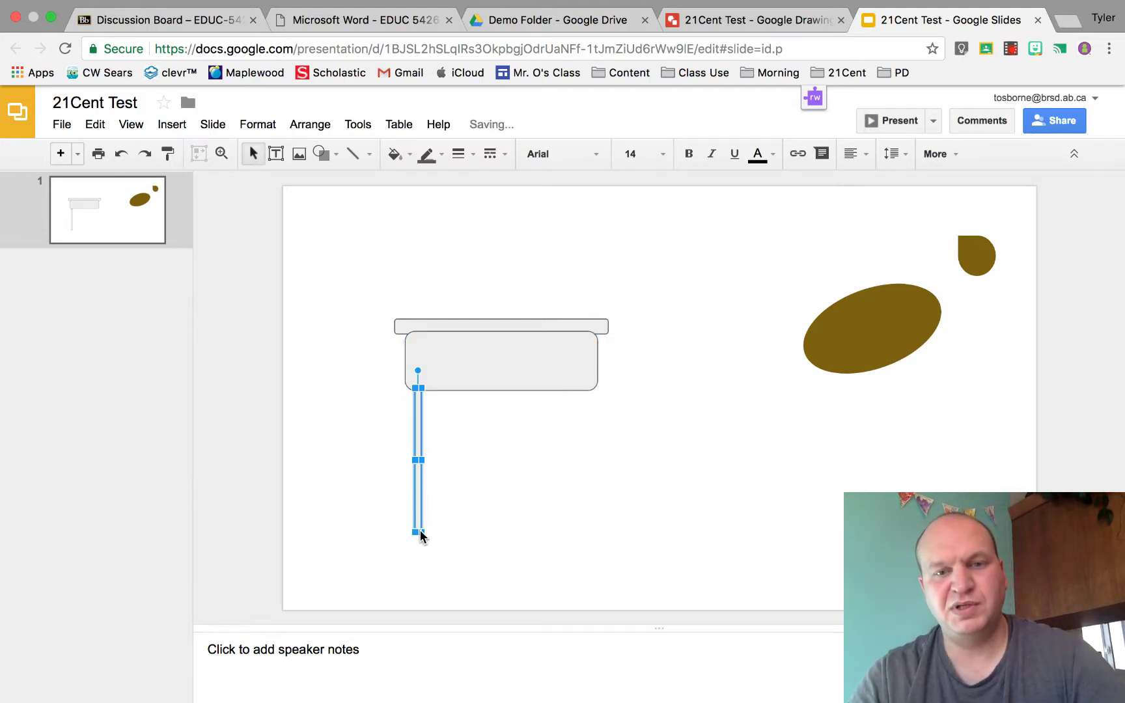
key("ctrl+d")
key("ctrl+d")
key("ctrl+d")
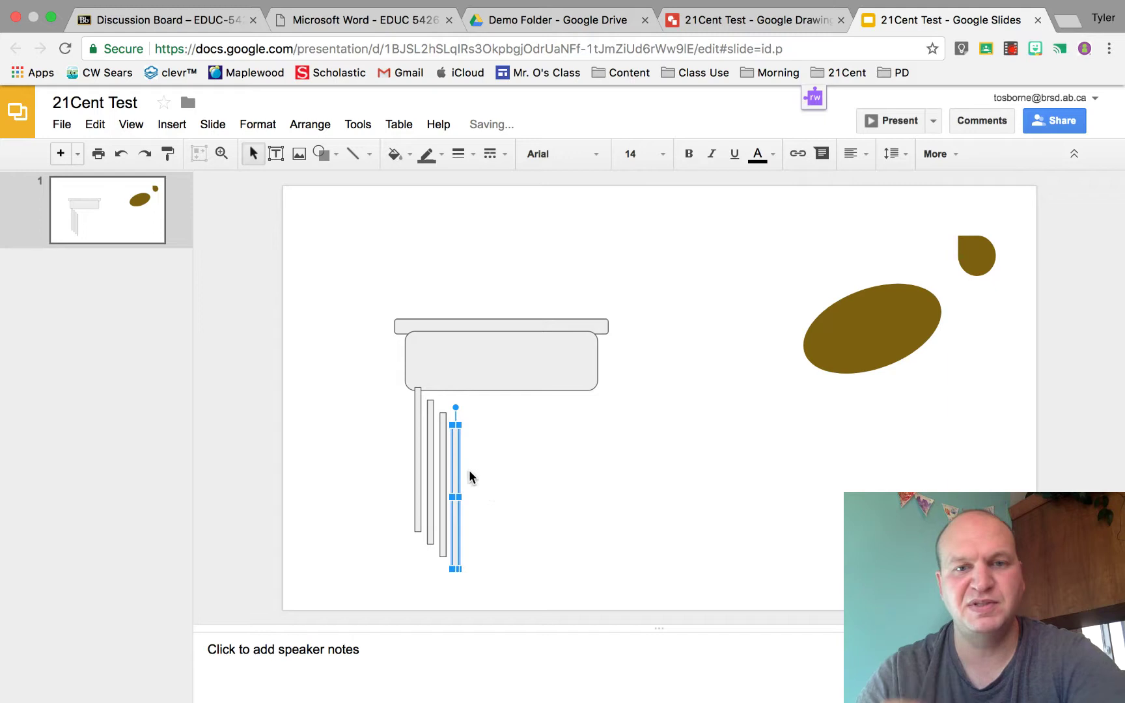
left_click_drag(457, 465, 588, 432)
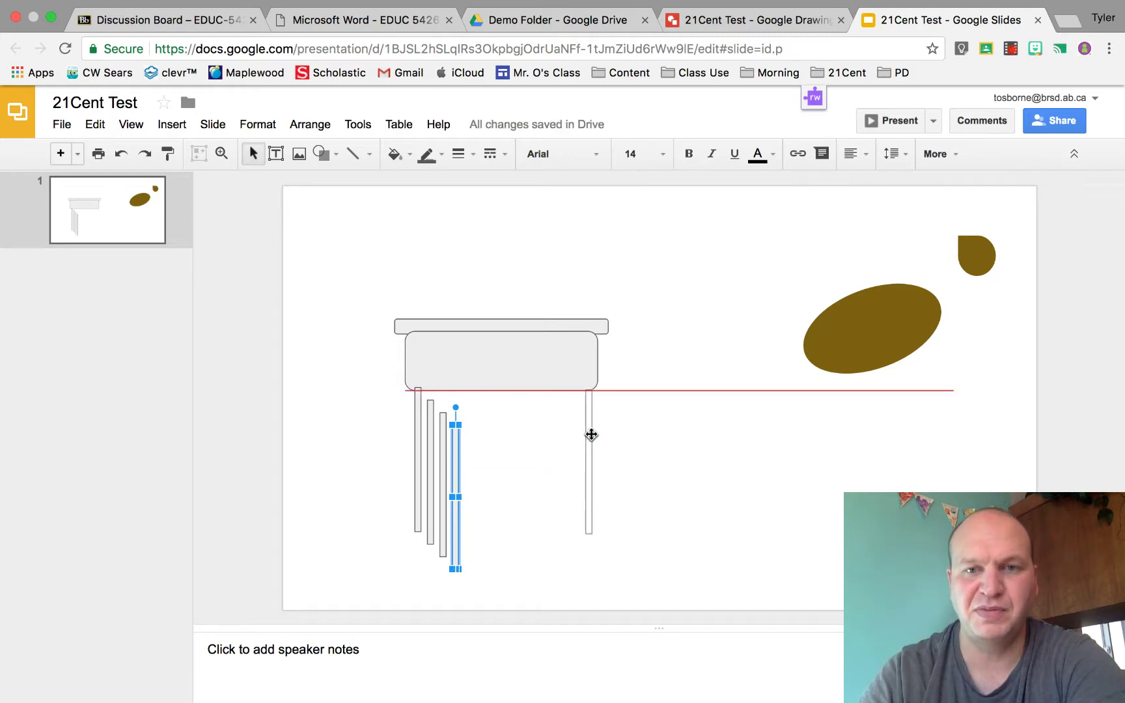
left_click_drag(589, 433, 589, 433)
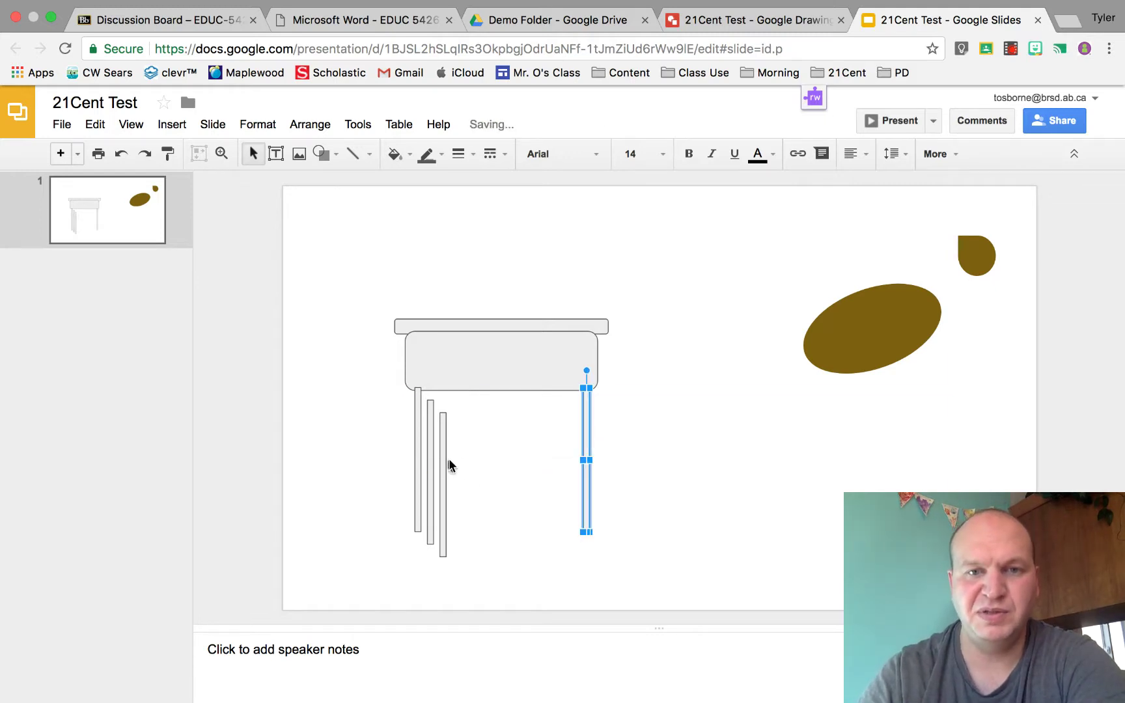
left_click_drag(442, 463, 550, 424)
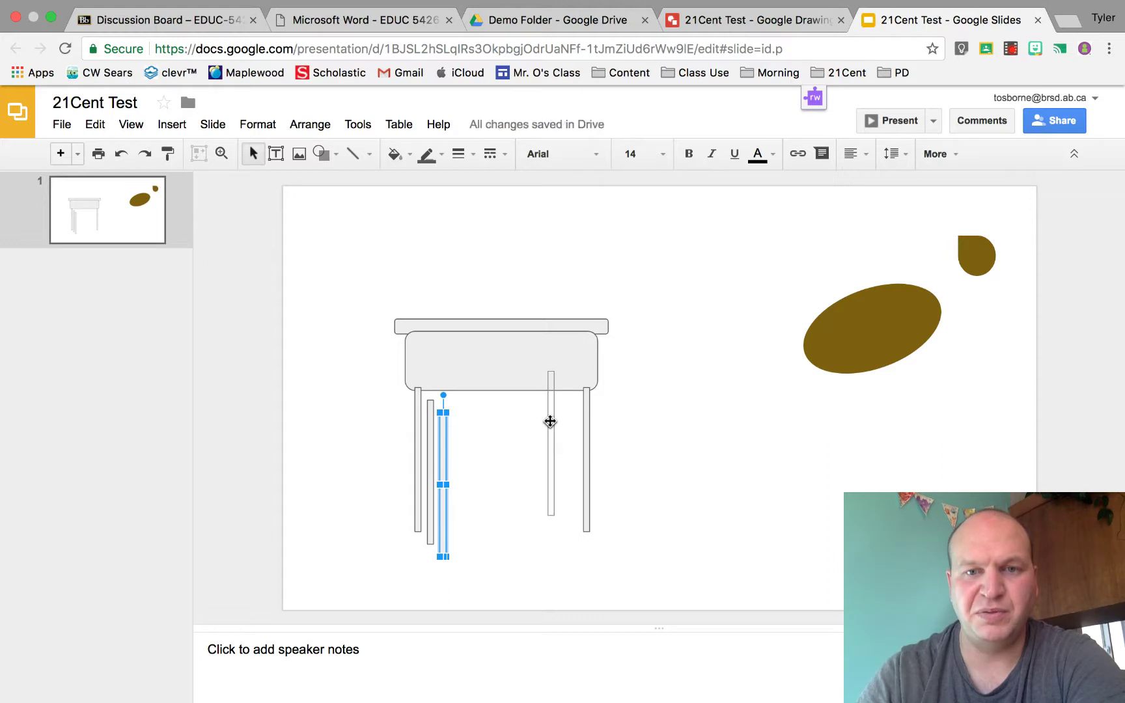
left_click_drag(429, 472, 446, 442)
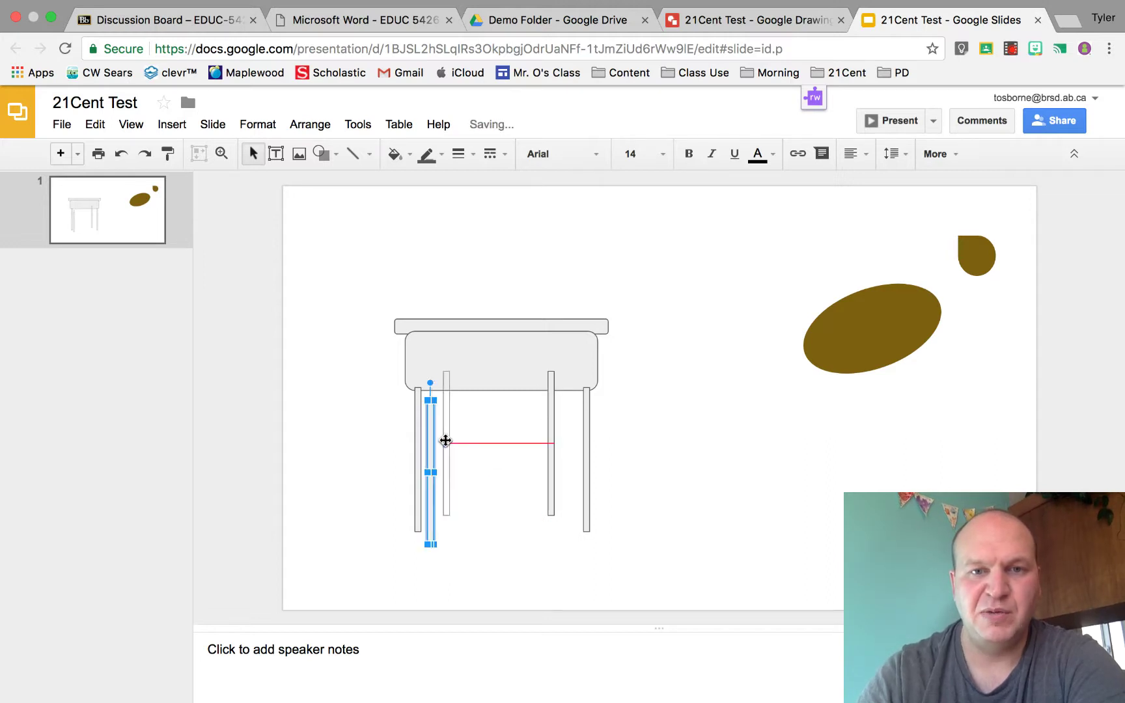
left_click(660, 448)
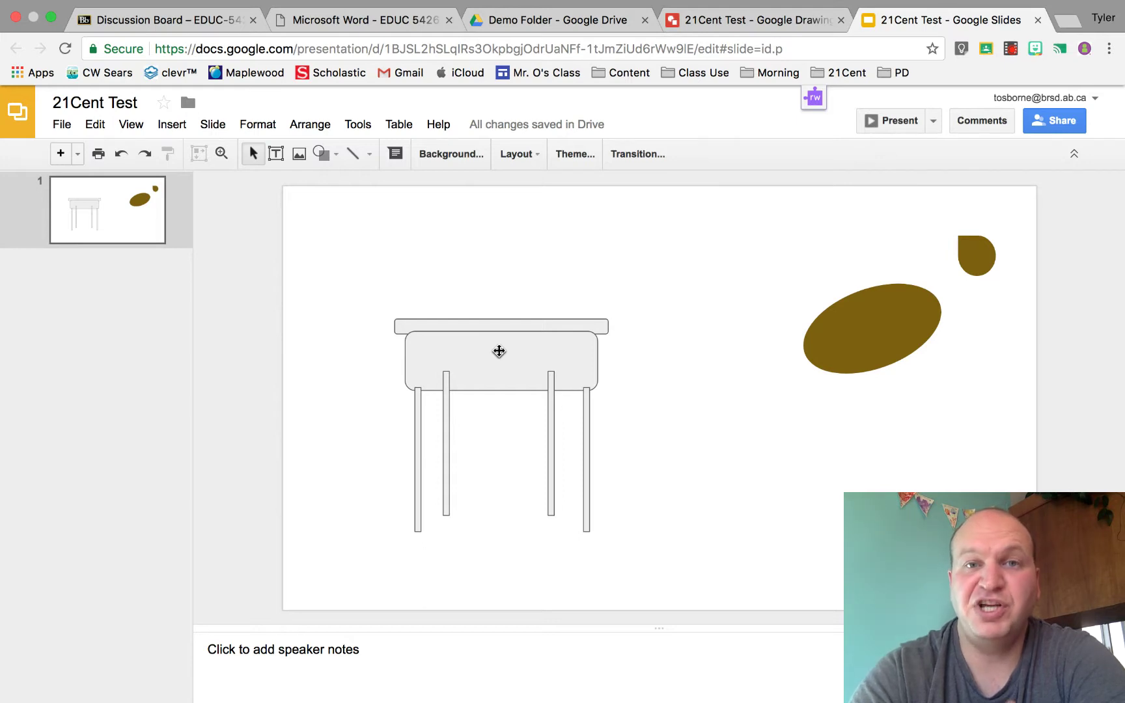
- Bring the thin top bar in front of the larger desk rectangle
left_click(445, 427)
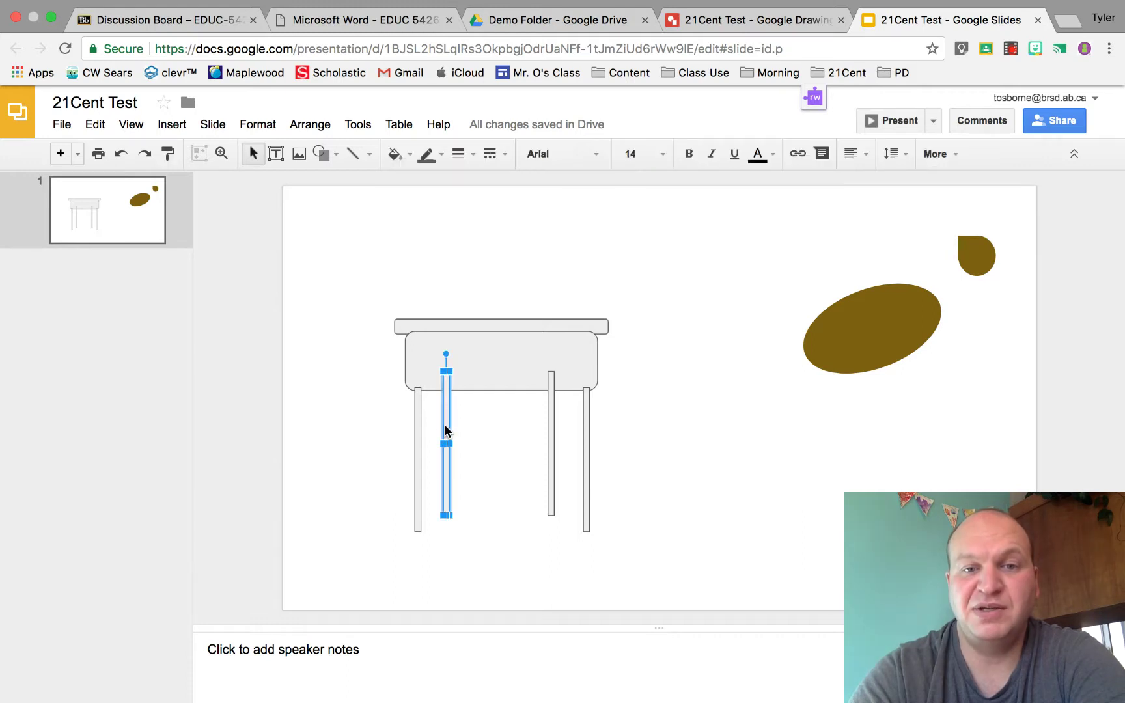
left_click(552, 409)
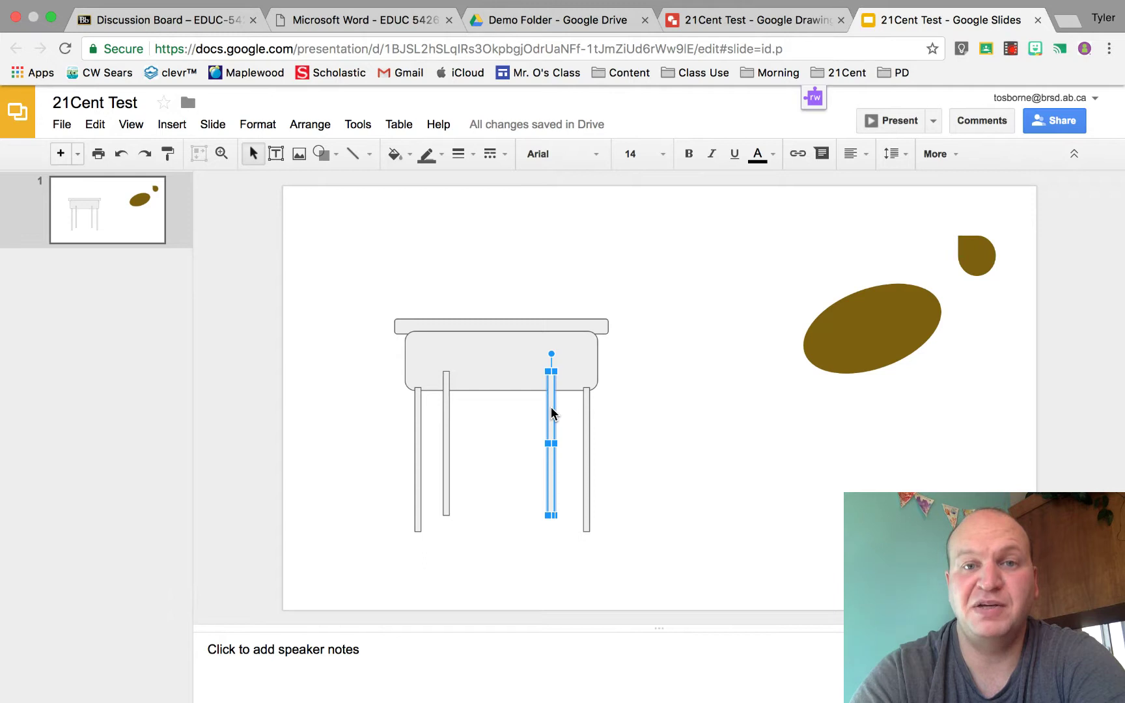
left_click(480, 353)
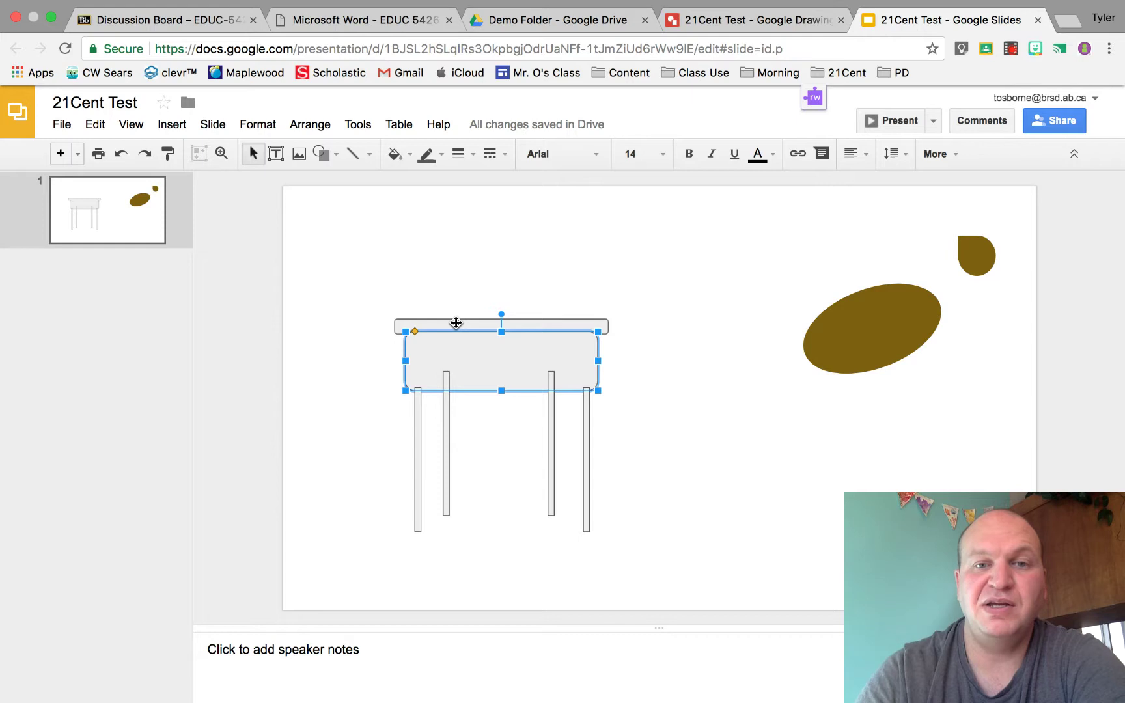
left_click(456, 324)
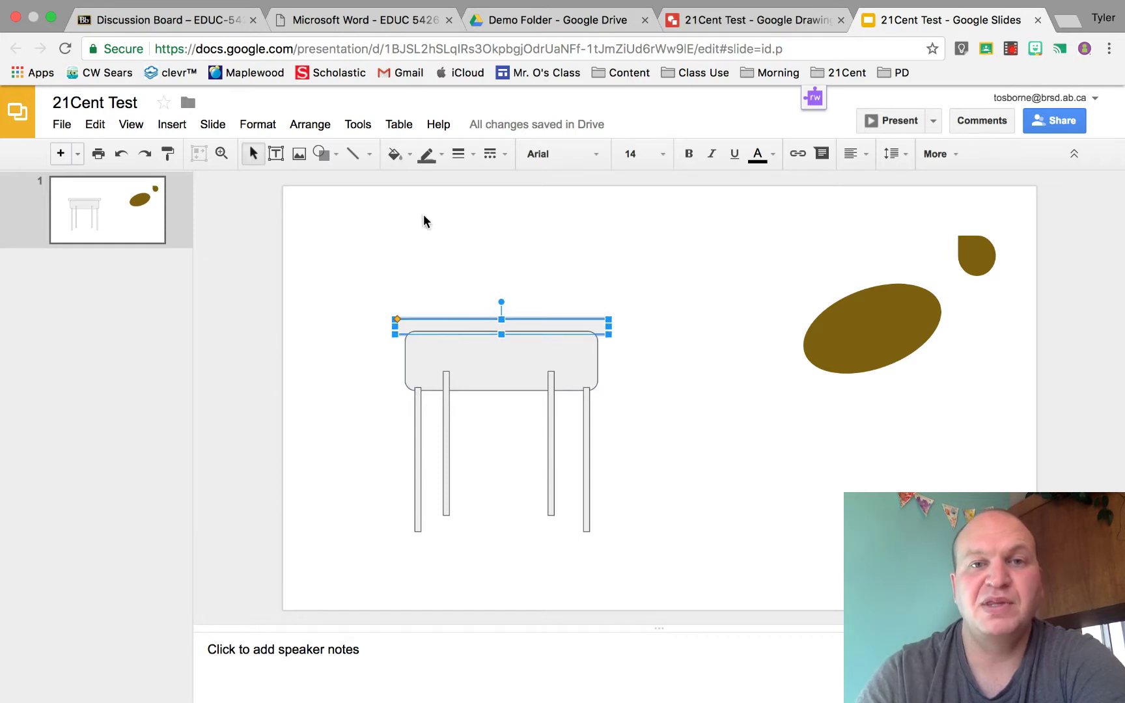
left_click(360, 127)
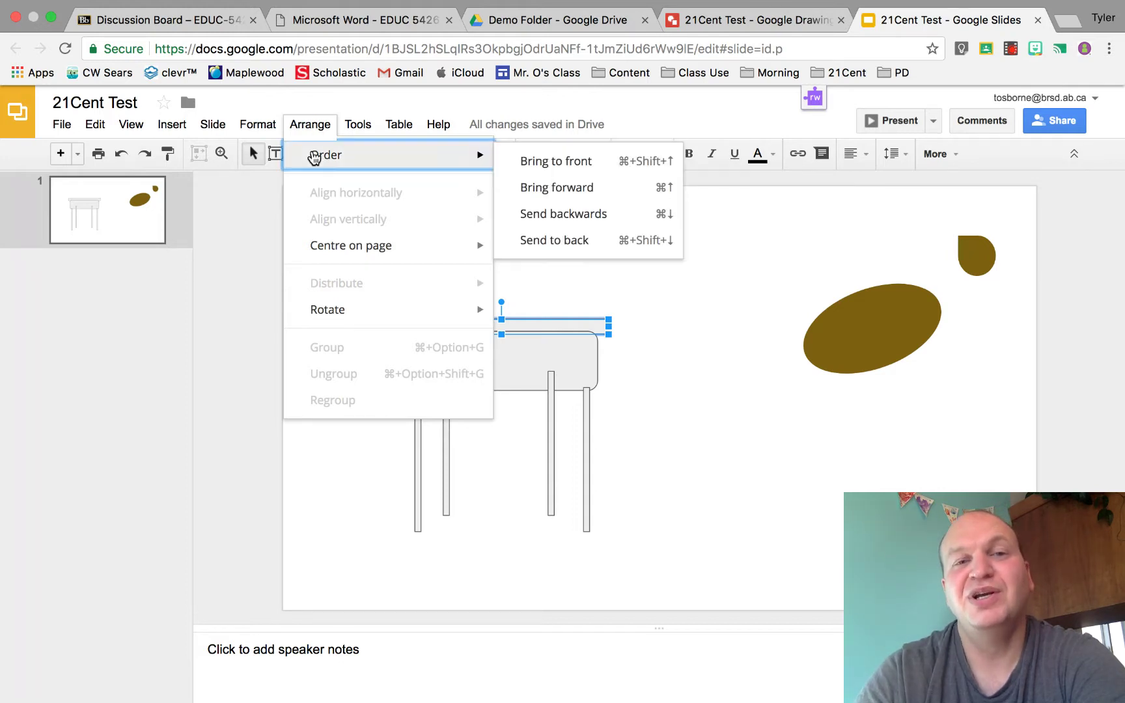
mouse_move(369, 154)
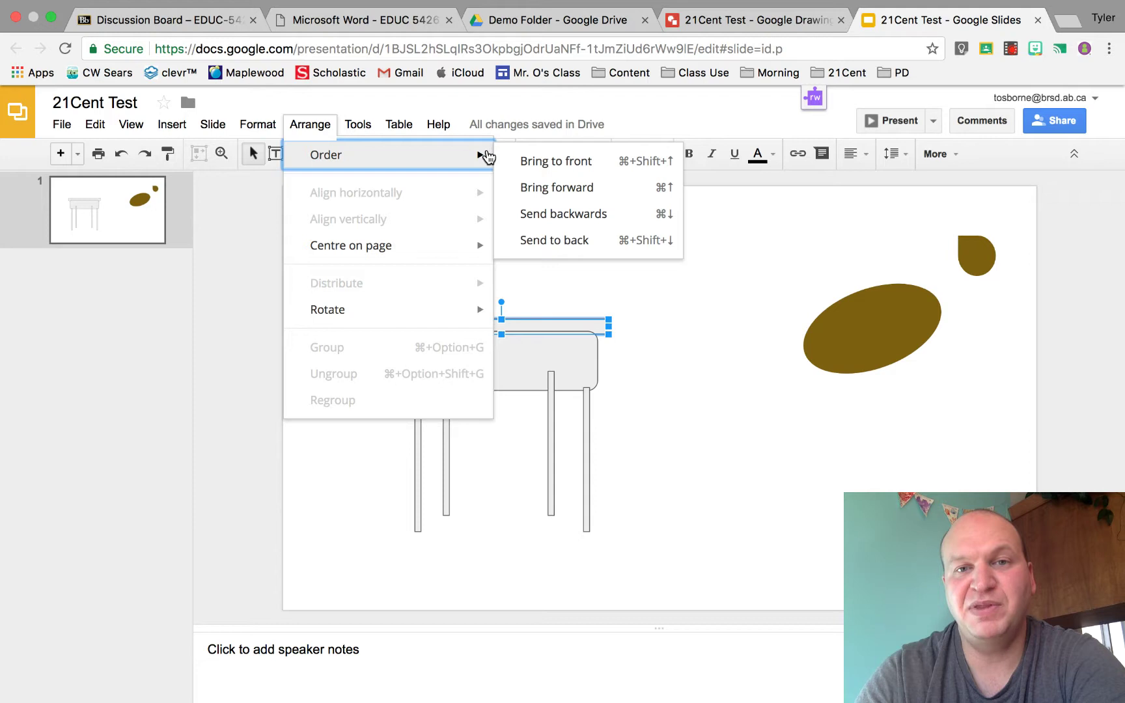
left_click(537, 158)
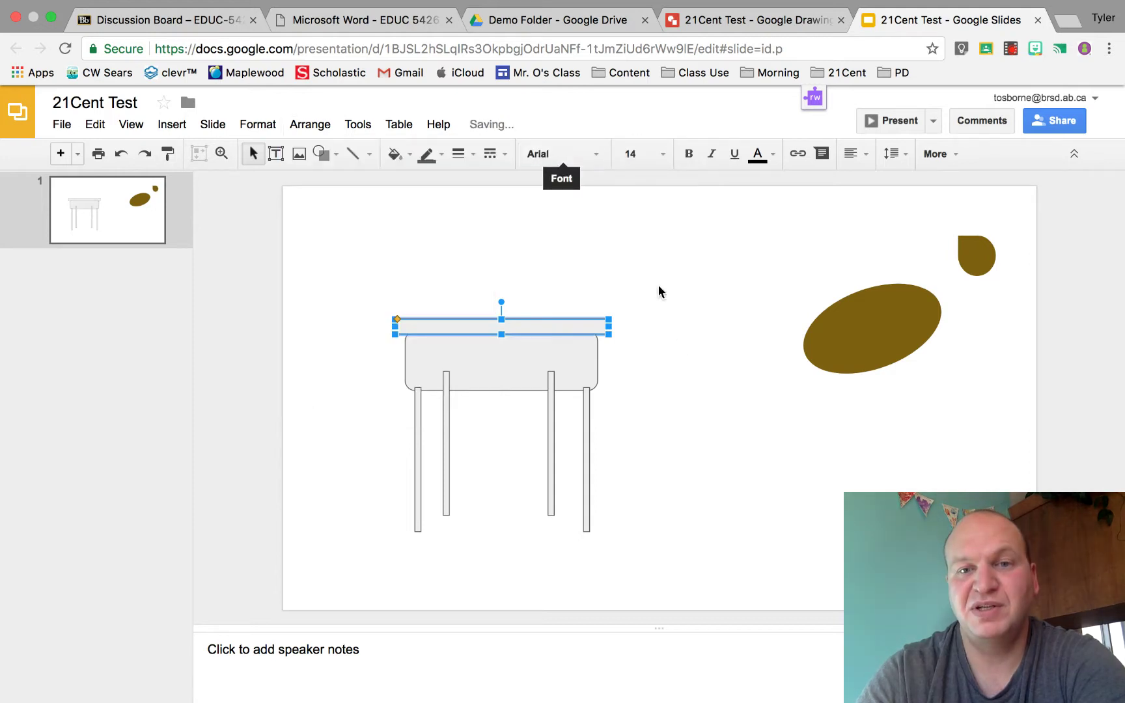
left_click(668, 354)
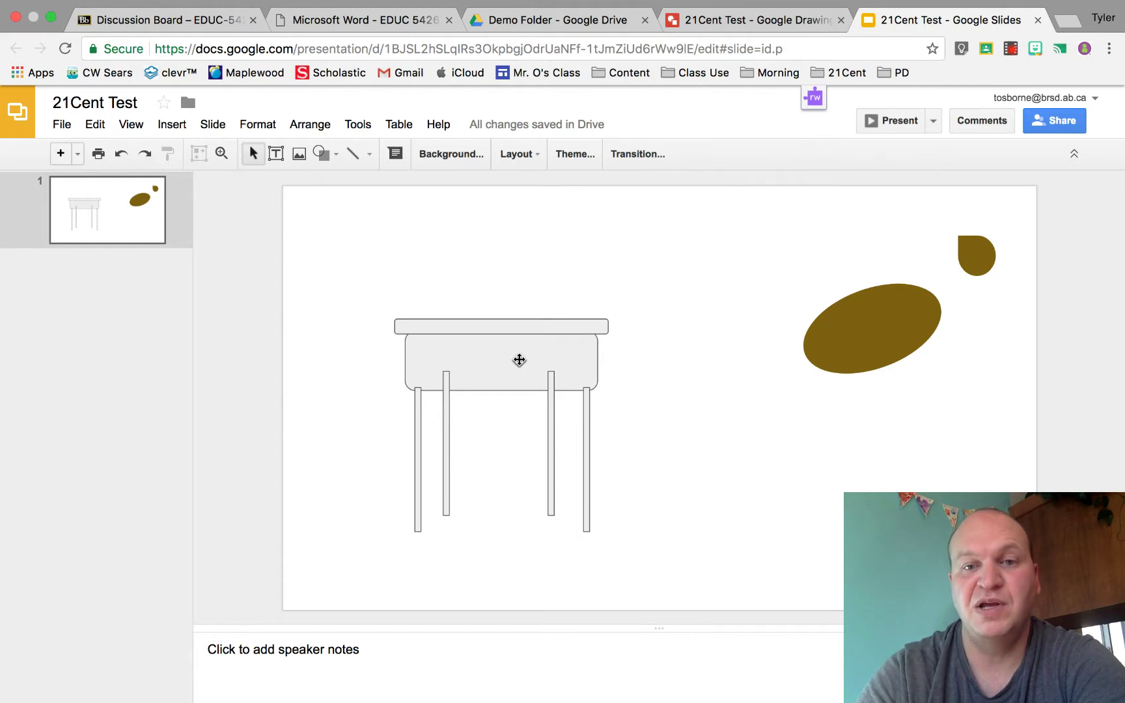
- Select the inner left and inner right back legs together, dismissing stray context menus
left_click(445, 419)
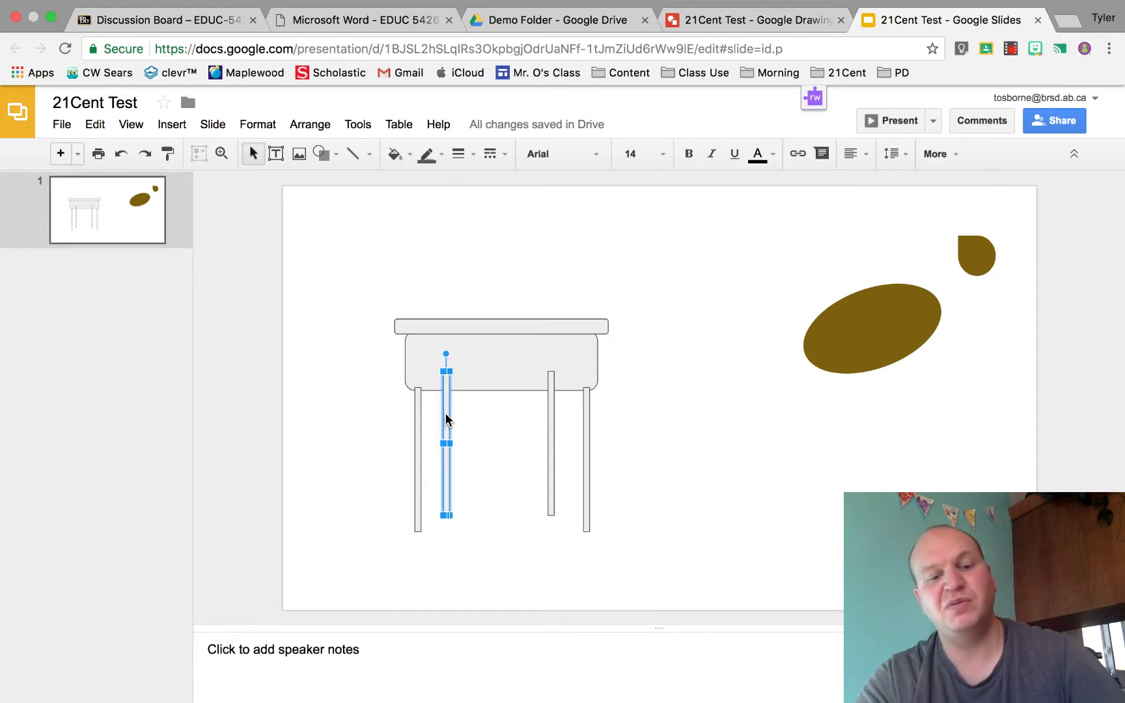
left_click(551, 424)
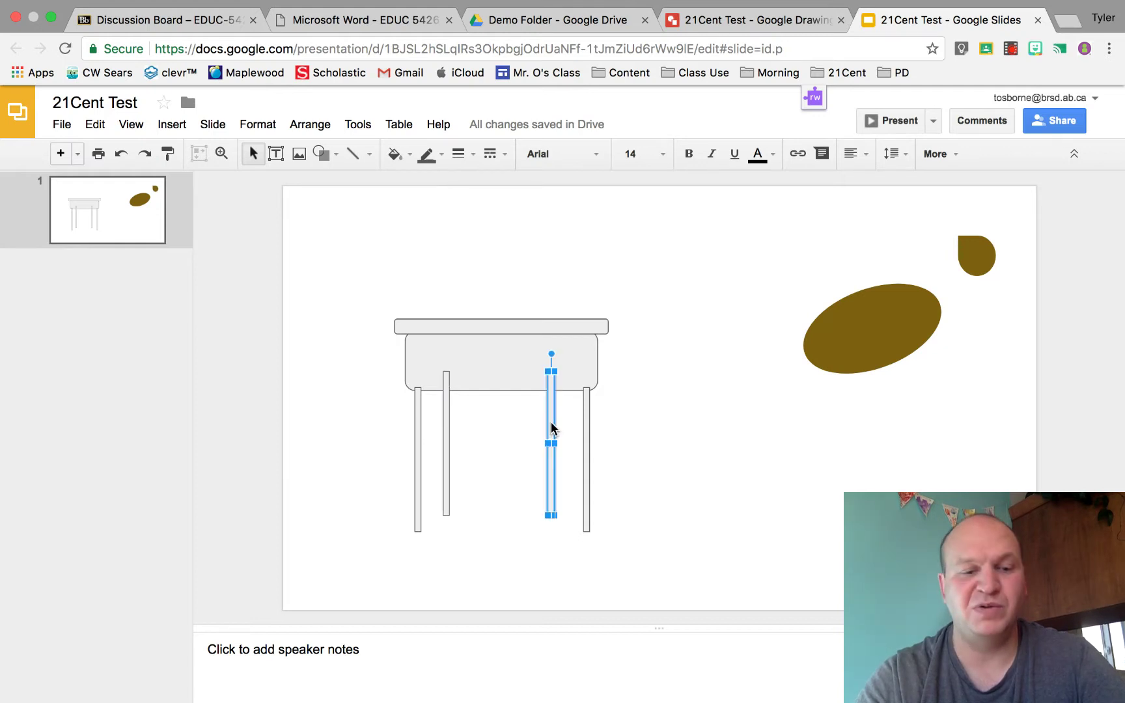
right_click(443, 439)
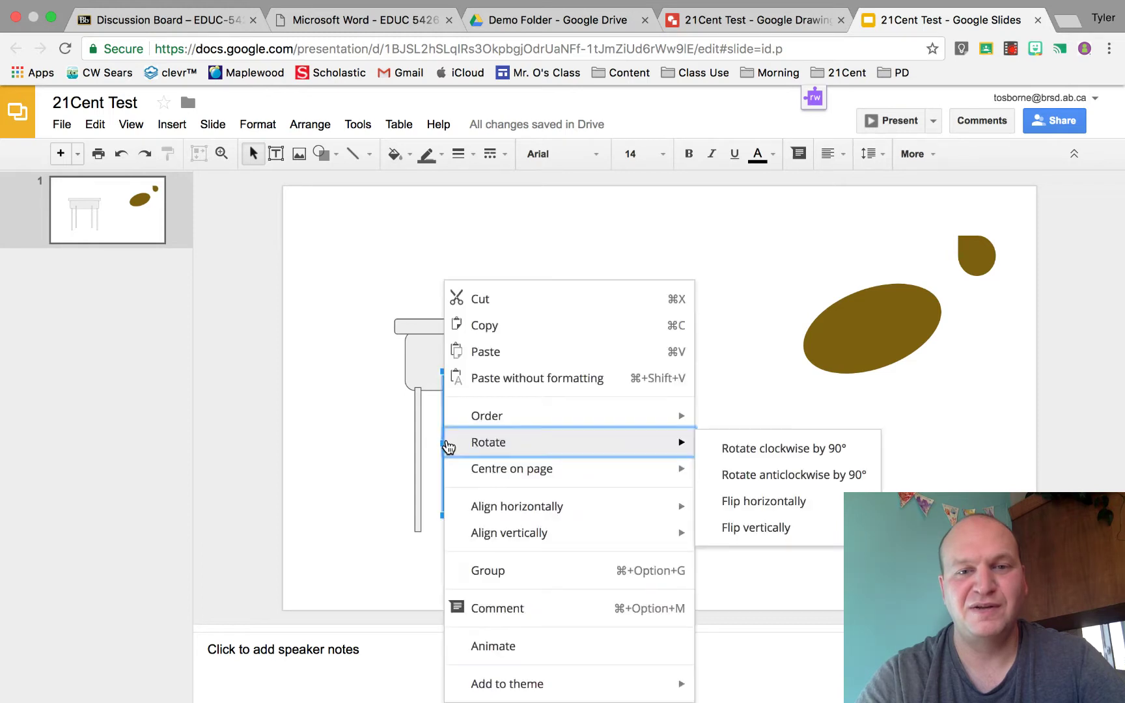
left_click(435, 442)
left_click(446, 435)
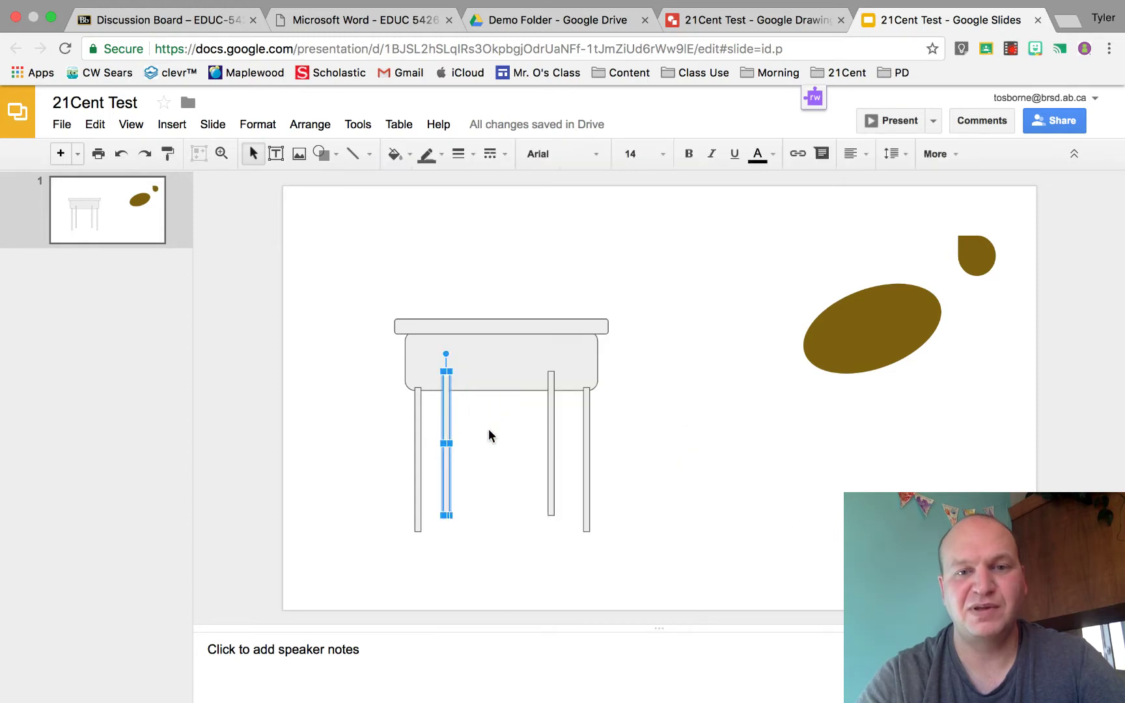
left_click(546, 426, "shift")
right_click(546, 429)
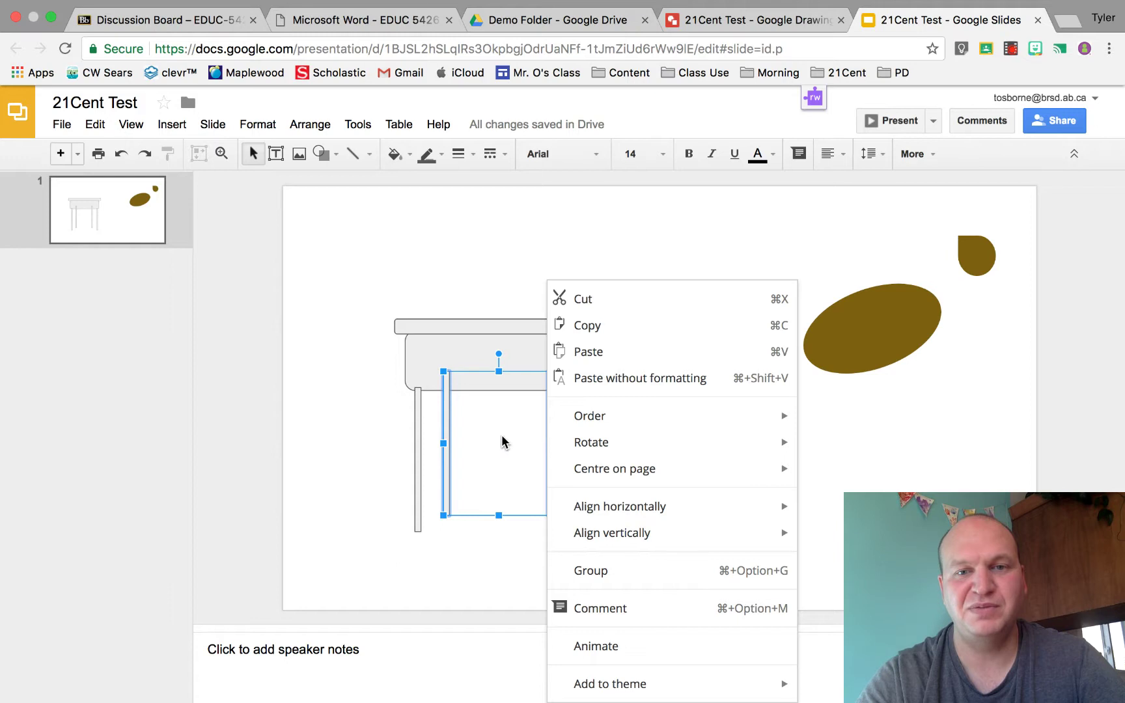
left_click(438, 427)
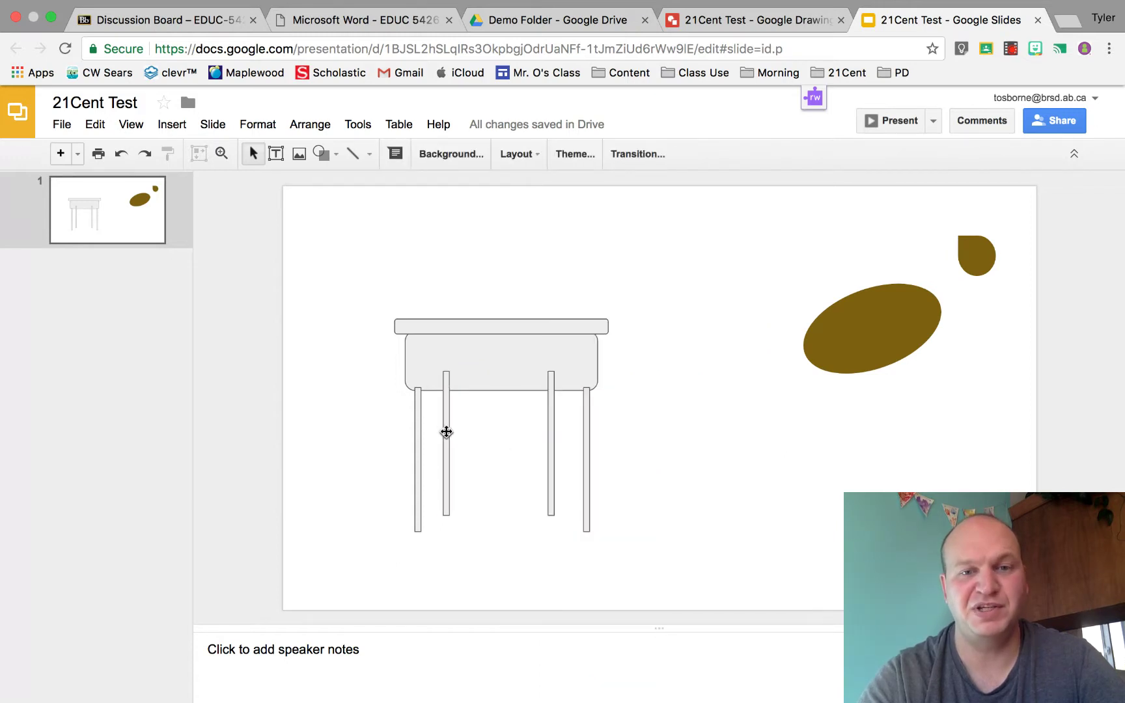
left_click(446, 434)
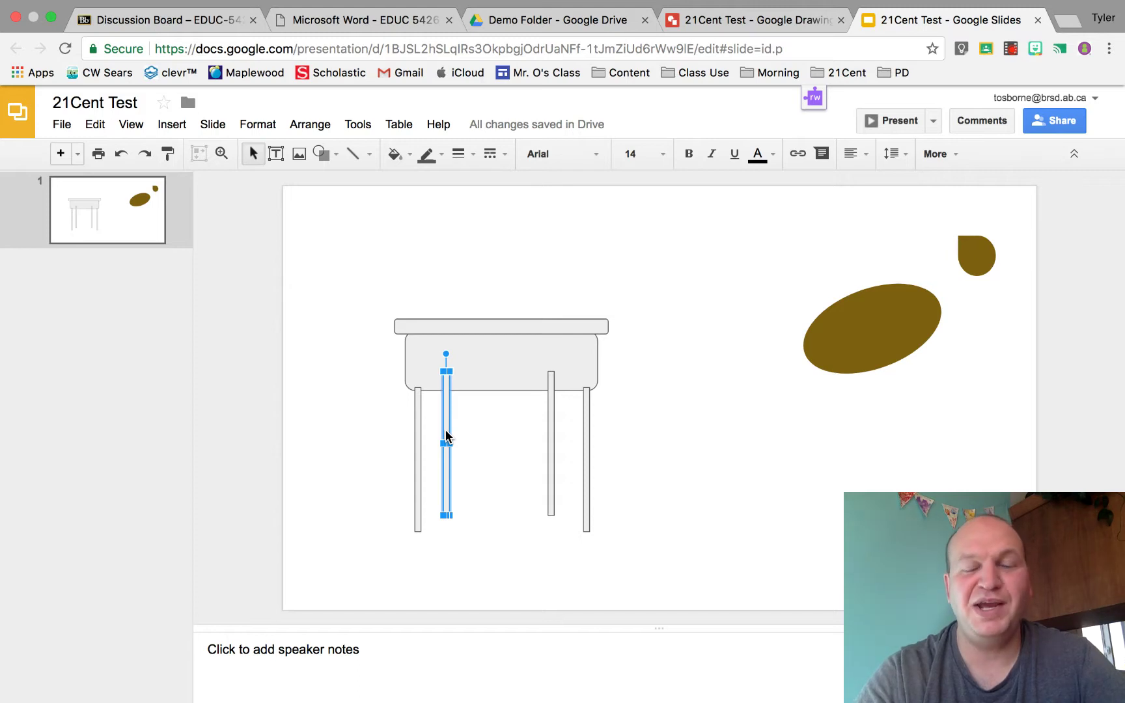
left_click(552, 436, "shift")
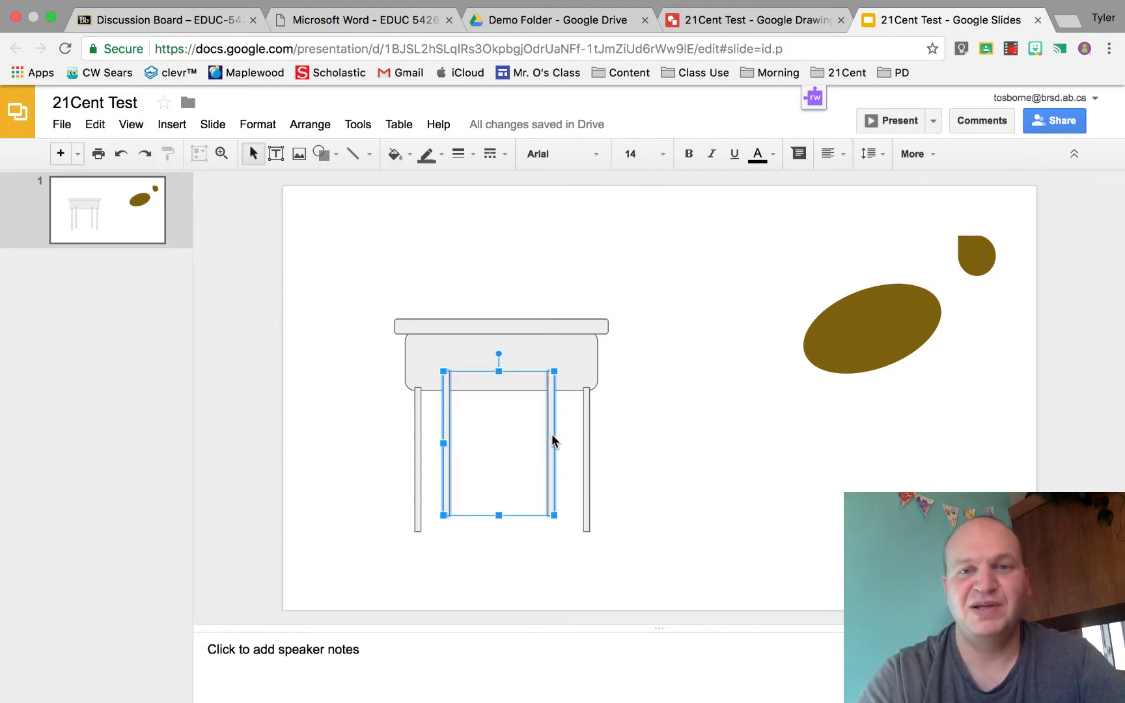
- Send both inner back legs to the back with Arrange > Order, then deselect
left_click(302, 127)
mouse_move(387, 155)
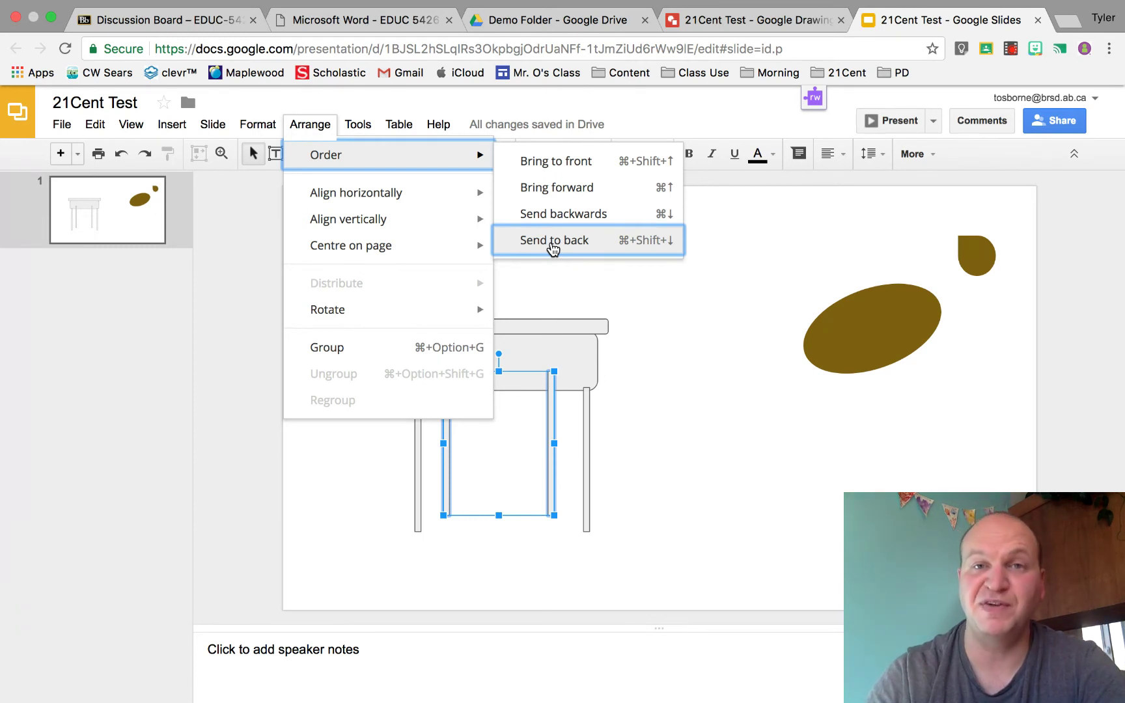
left_click(553, 249)
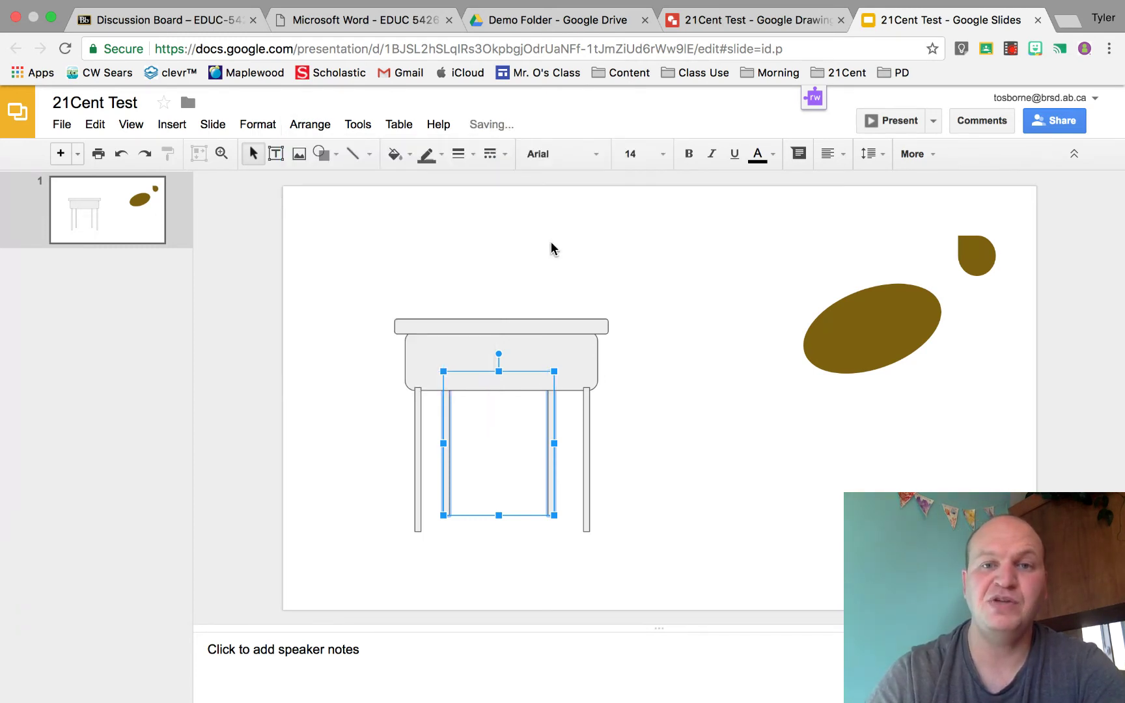
left_click(667, 323)
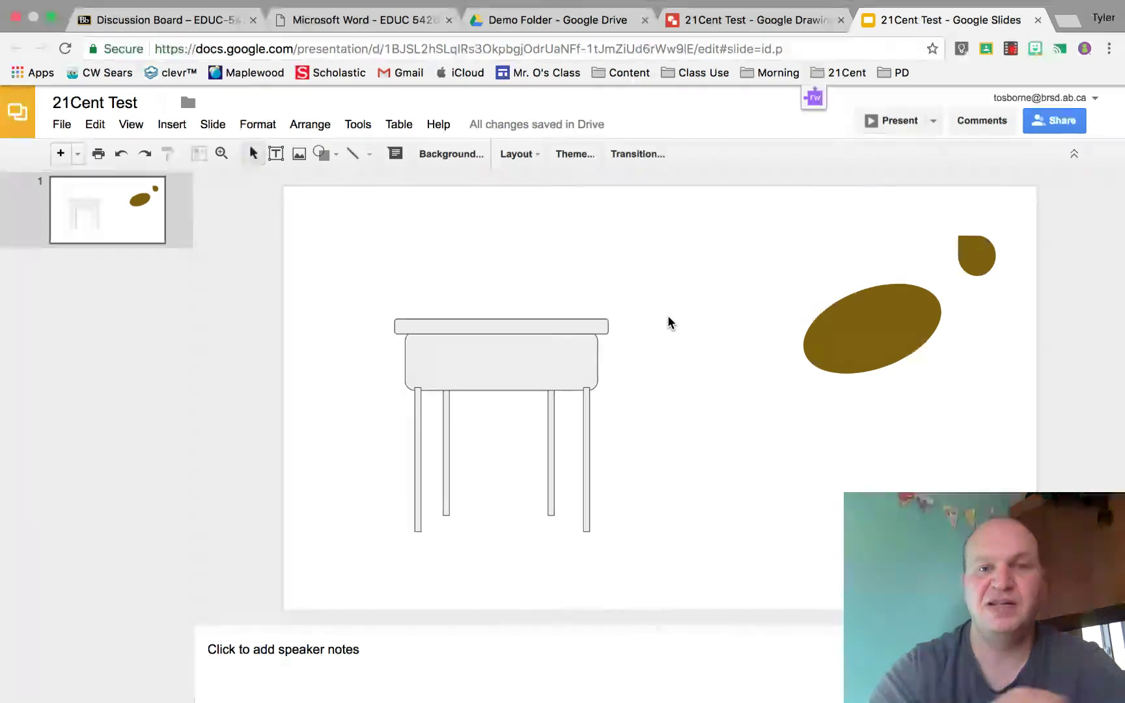